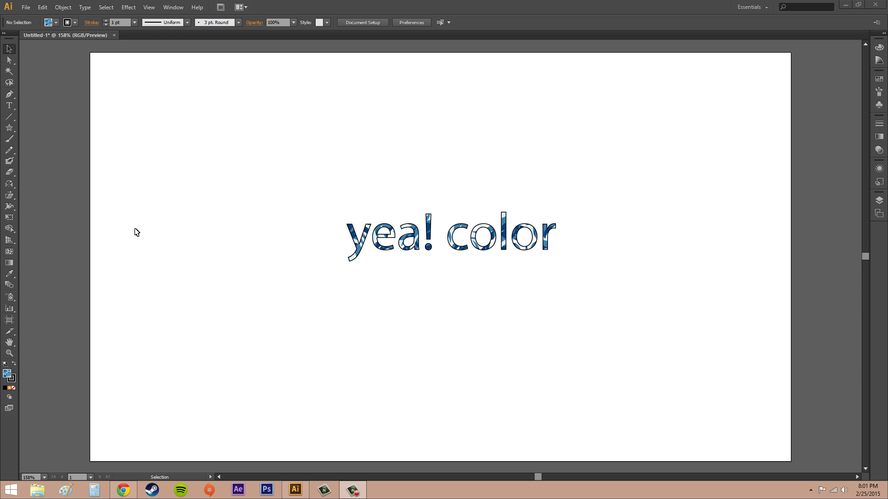
Step: Open Edit > Color Settings and reposition the dialog, showing North America General Purpose 2
left_click(39, 8)
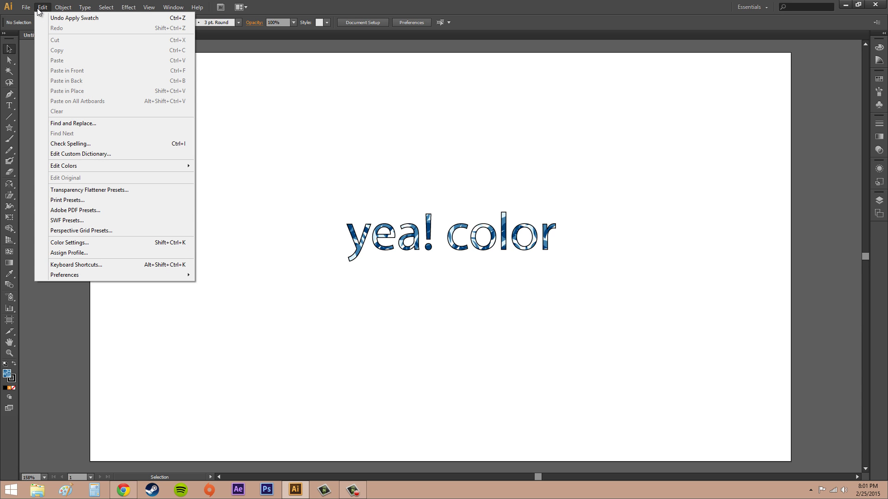
left_click(79, 242)
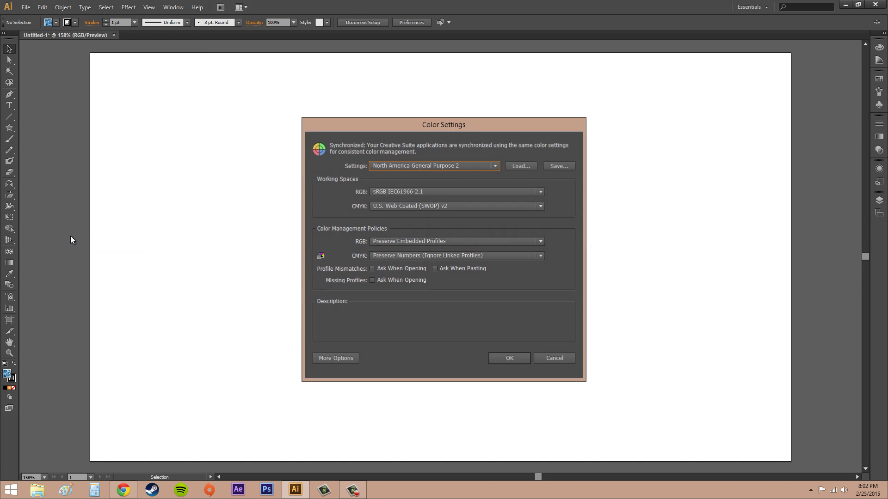
left_click_drag(455, 127, 443, 154)
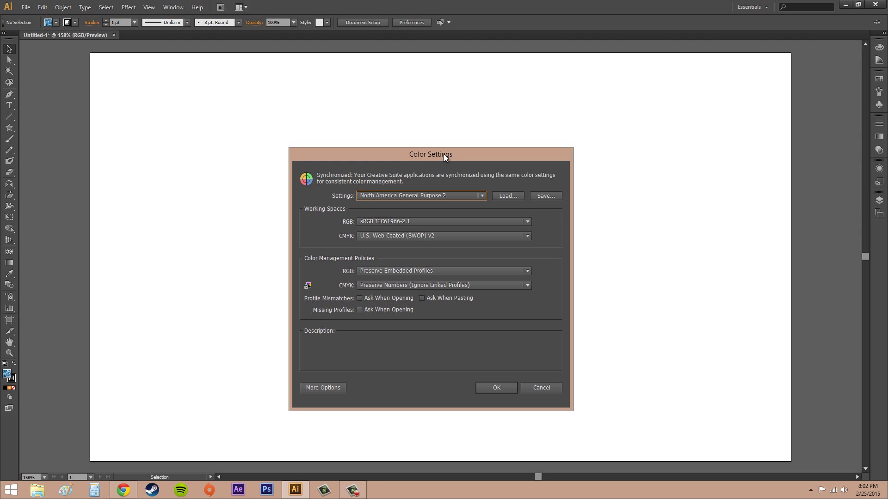
Step: Browse the Settings preset list, leaving North America General Purpose 2 selected
left_click(465, 196)
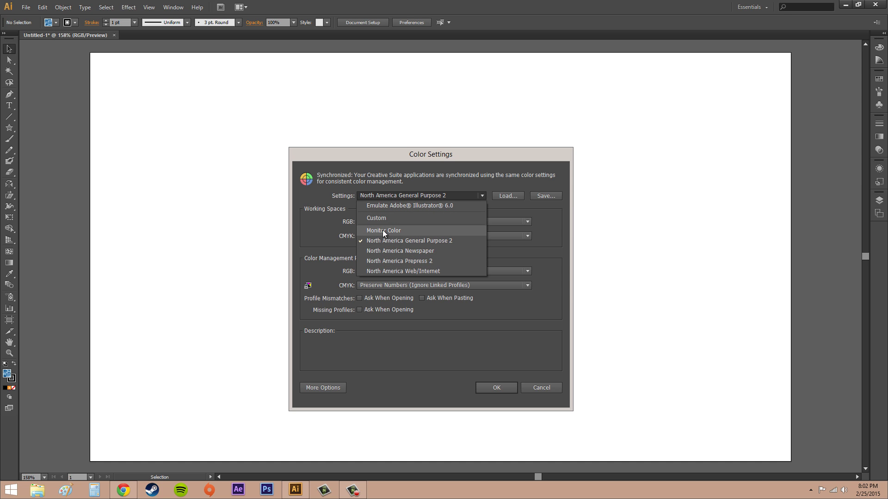
left_click(435, 193)
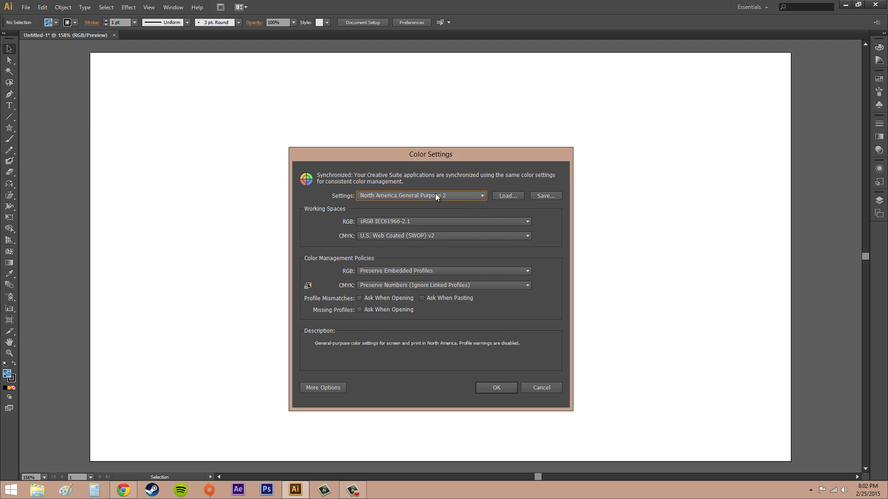
left_click(435, 193)
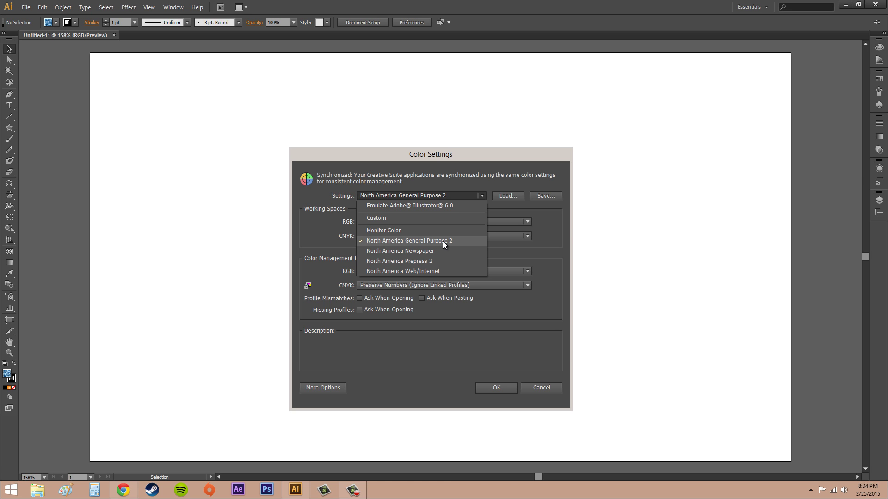
left_click(543, 338)
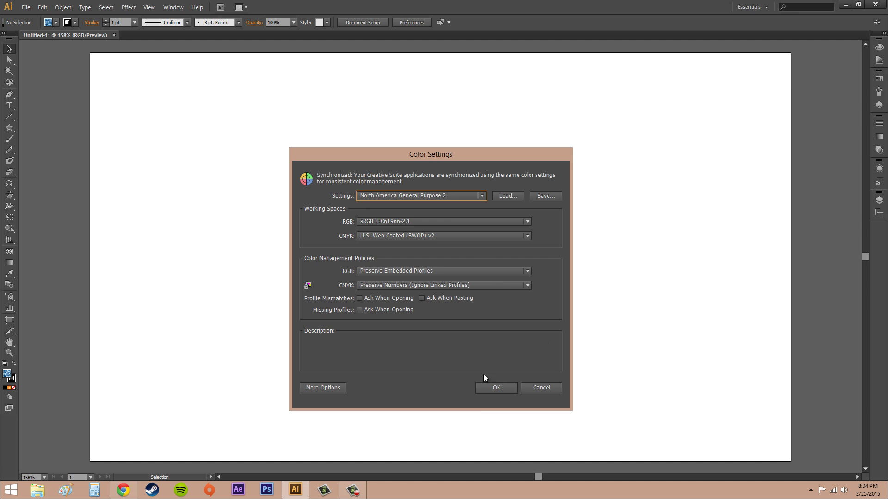
mouse_move(434, 196)
left_click(503, 196)
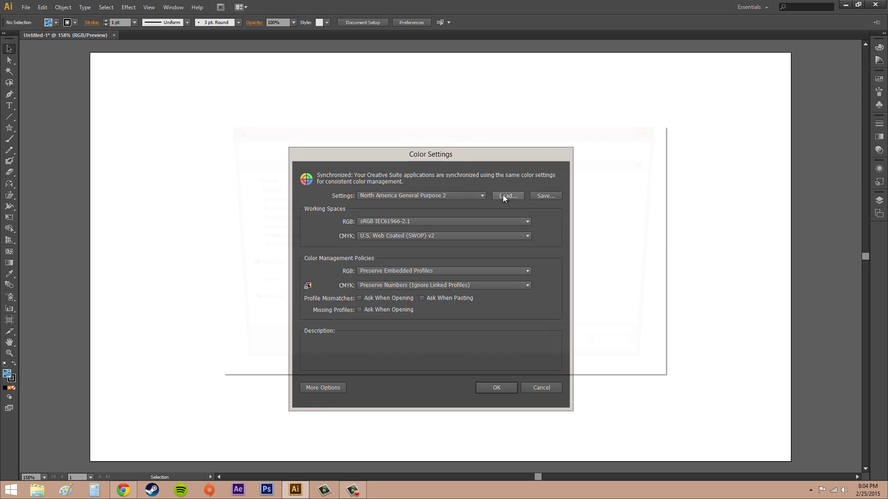
left_click(639, 365)
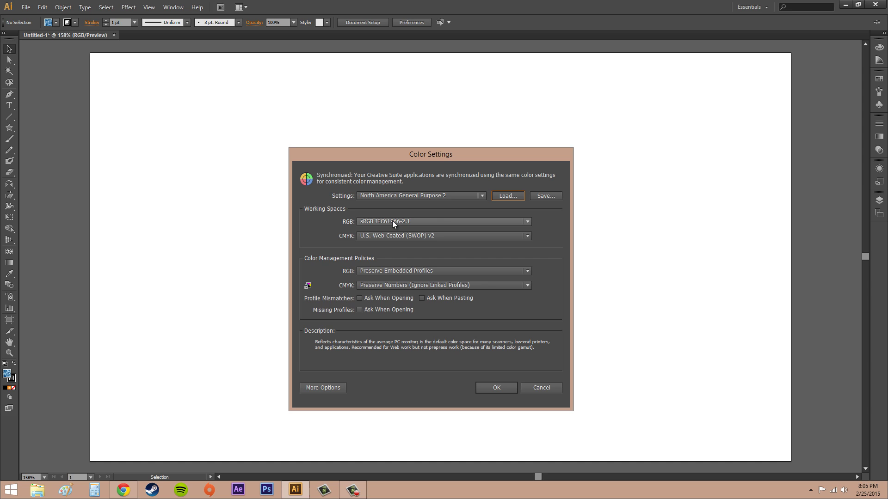
Step: Browse the RGB working space options, keeping sRGB IEC61966-2.1 selected
left_click(444, 223)
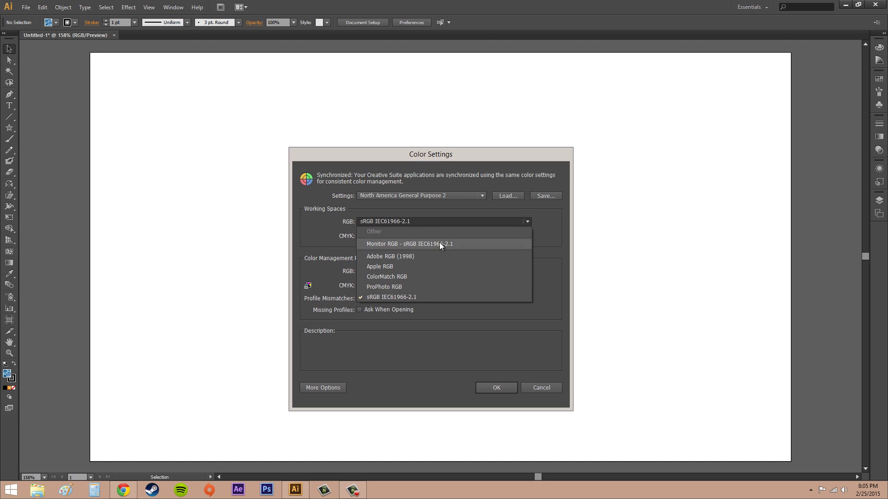
left_click(437, 223)
left_click(437, 223)
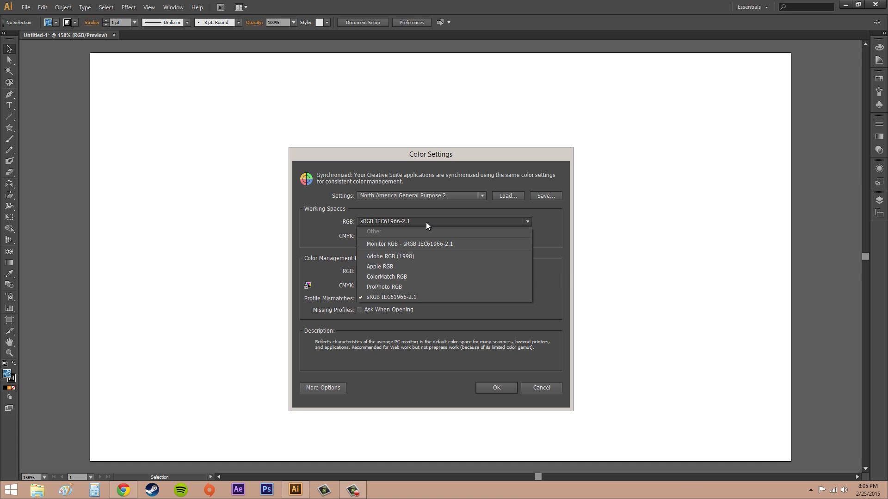
left_click(426, 224)
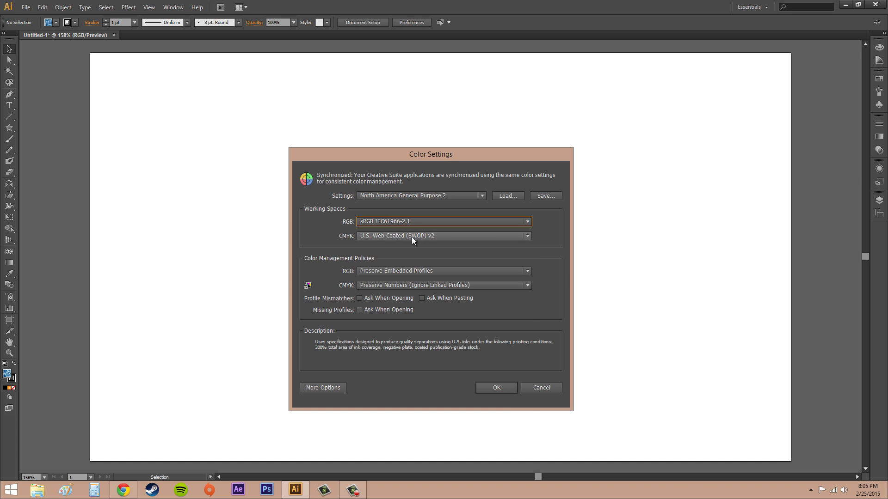
left_click(413, 237)
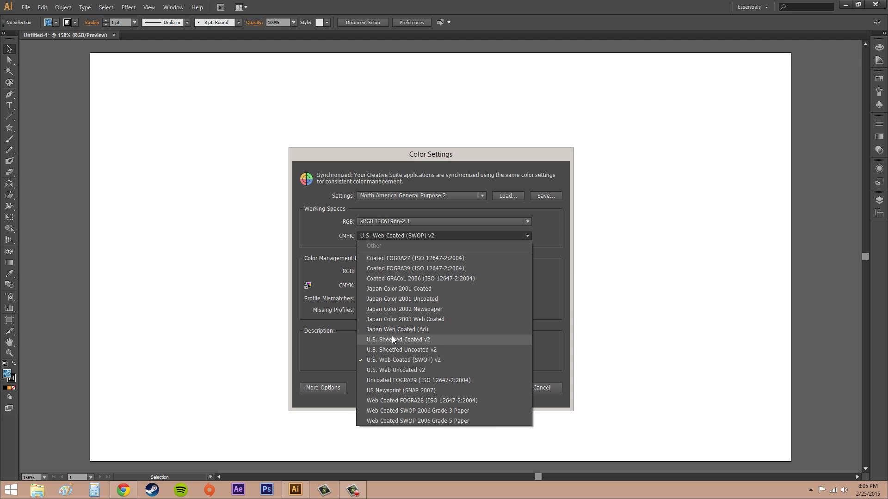
left_click(526, 238)
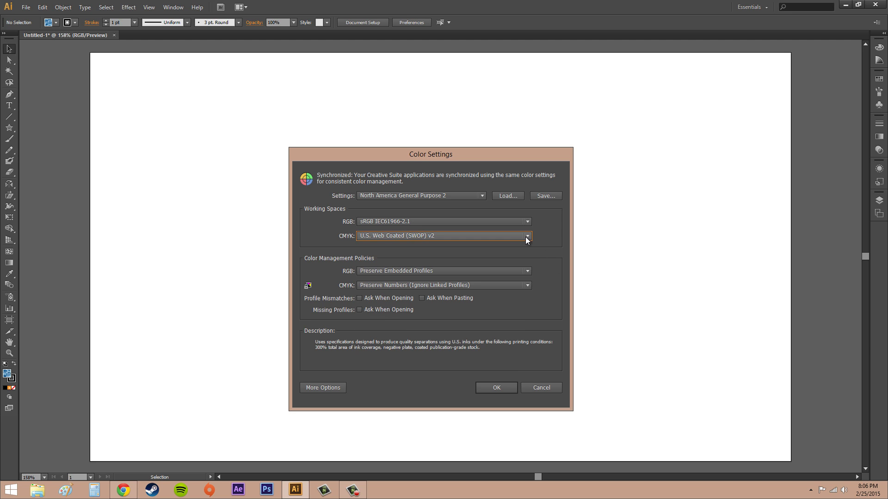
left_click(466, 238)
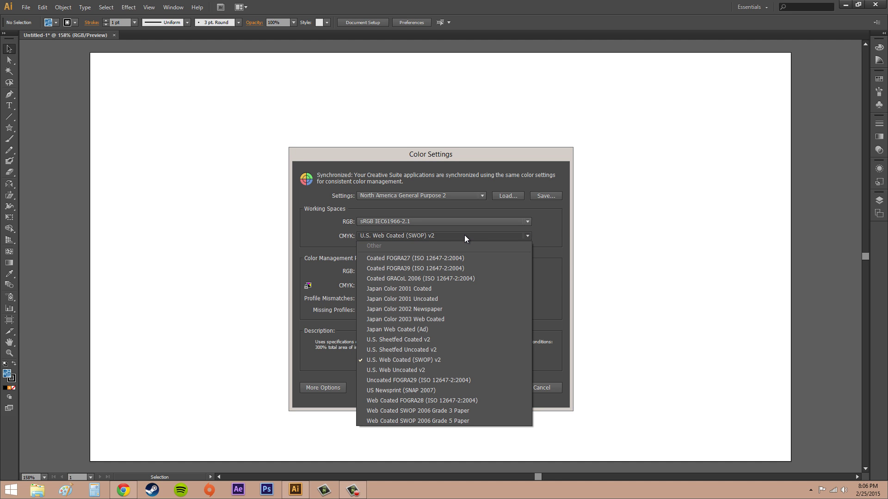
left_click(464, 235)
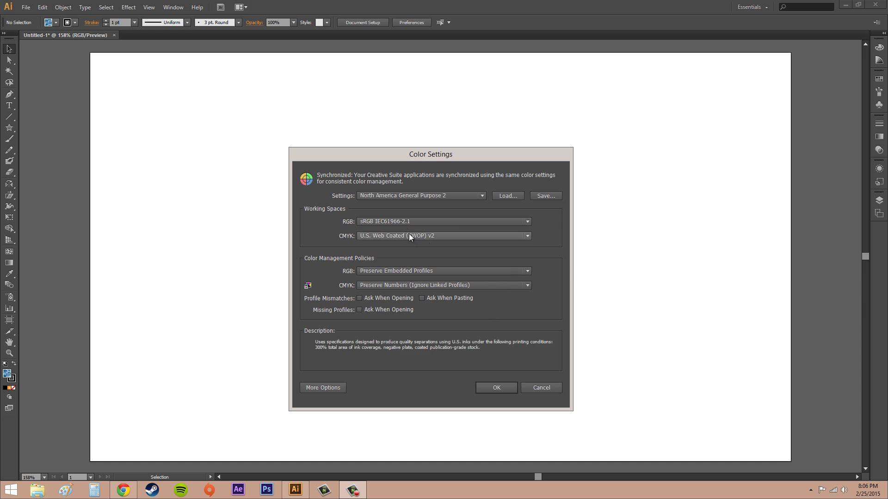
left_click(440, 221)
left_click(428, 220)
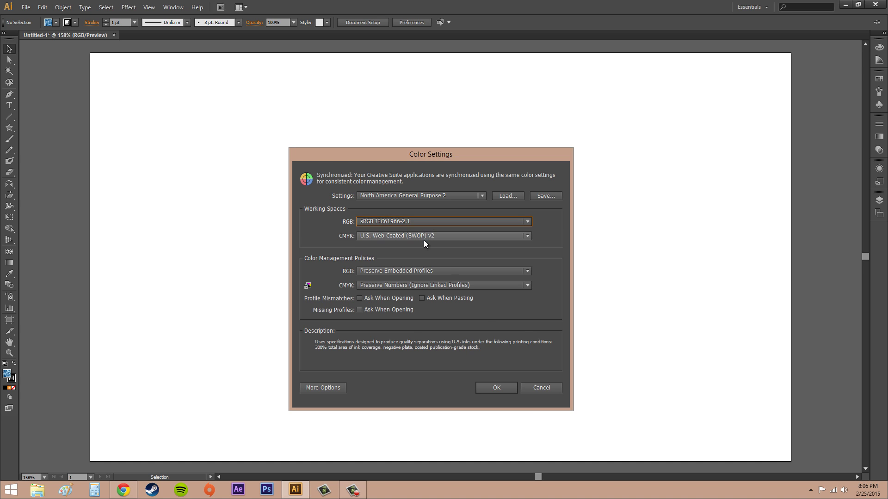
left_click(423, 240)
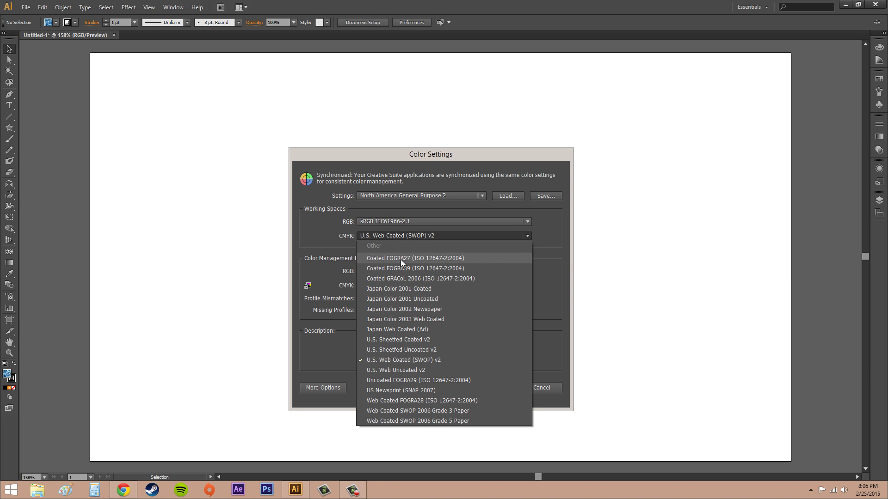
left_click(434, 235)
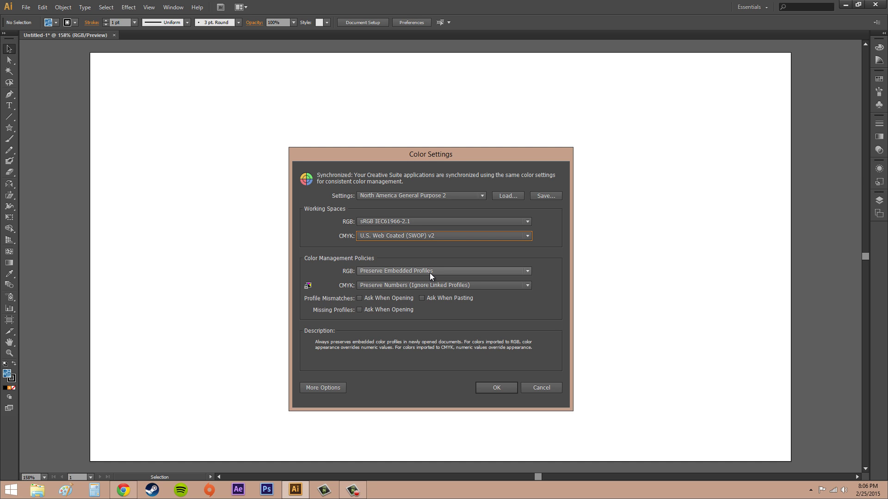
left_click(467, 273)
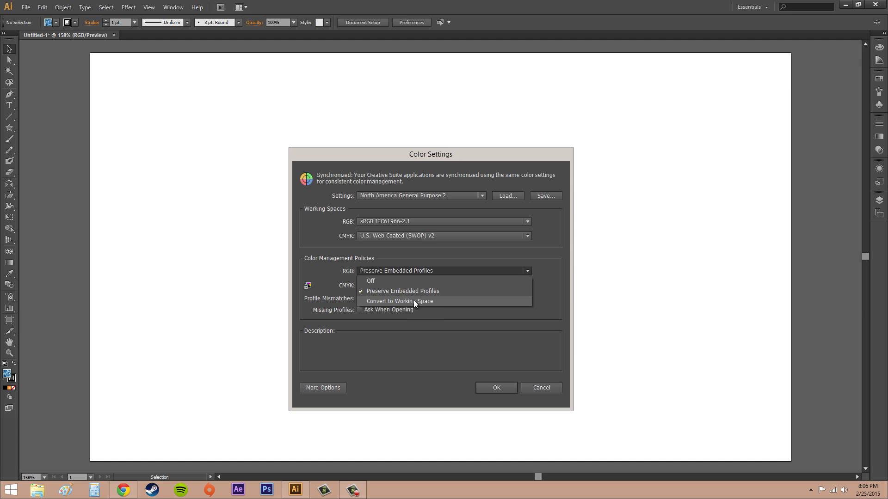
left_click(464, 270)
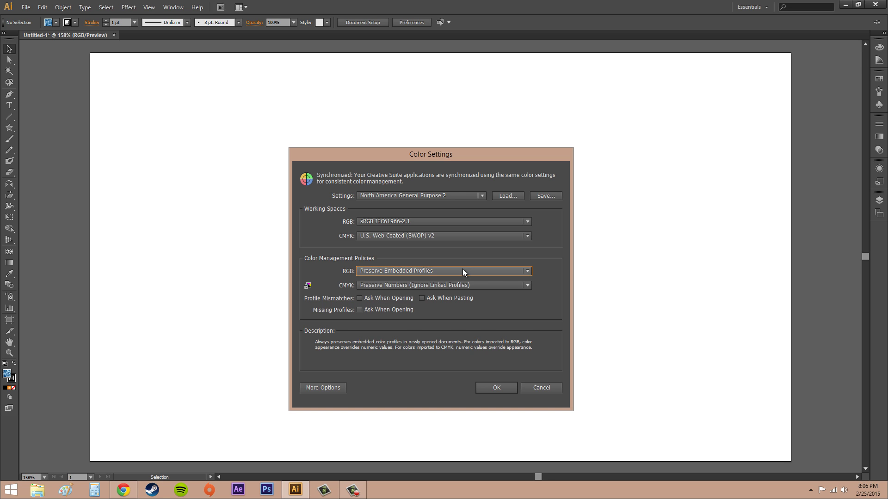
left_click(486, 287)
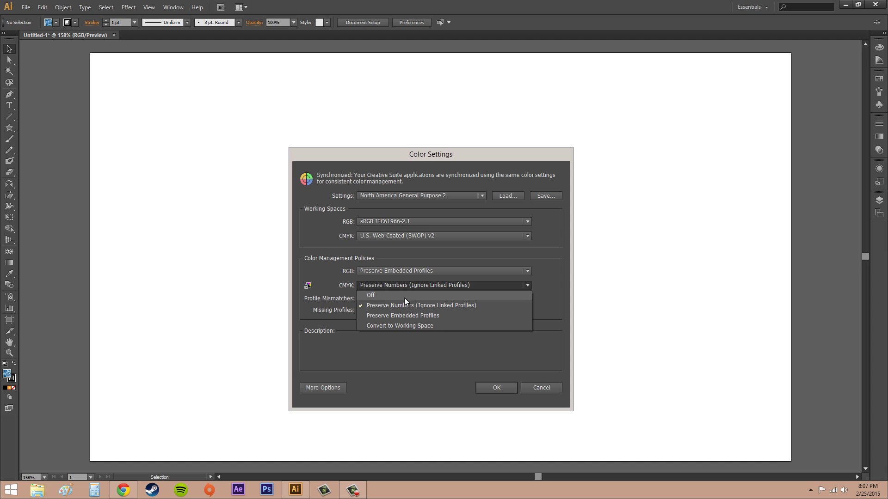
left_click(409, 287)
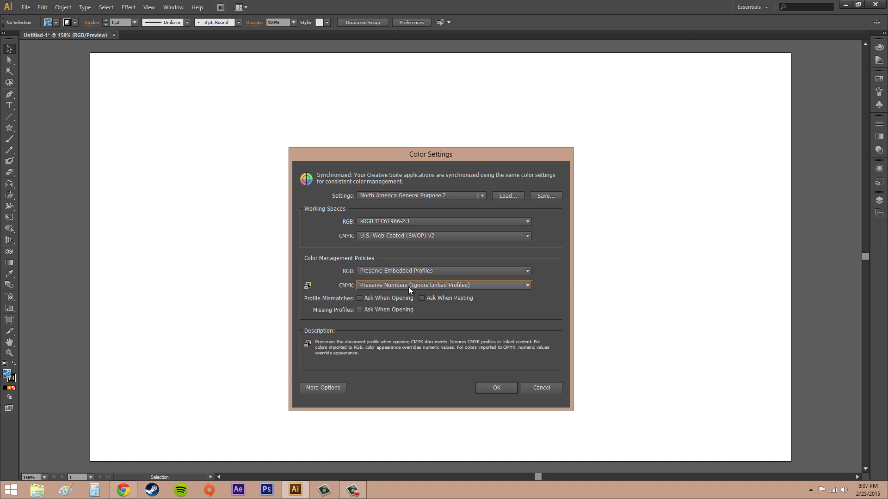
left_click(409, 287)
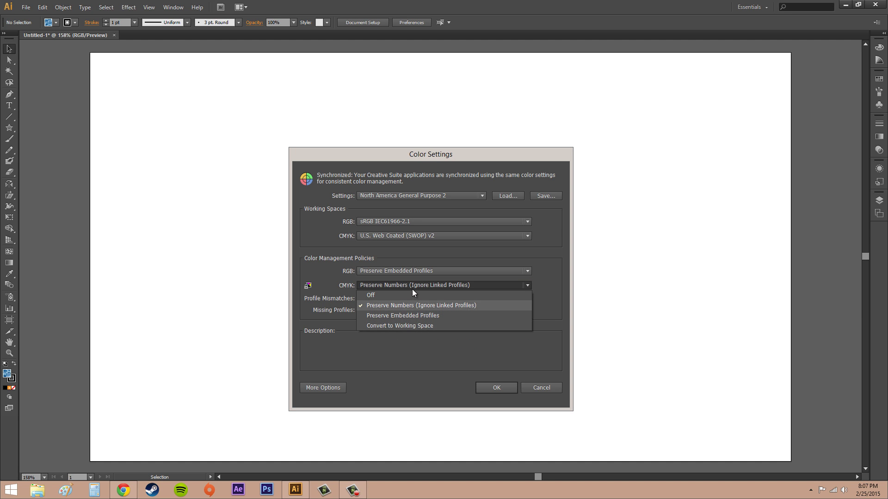
left_click(414, 285)
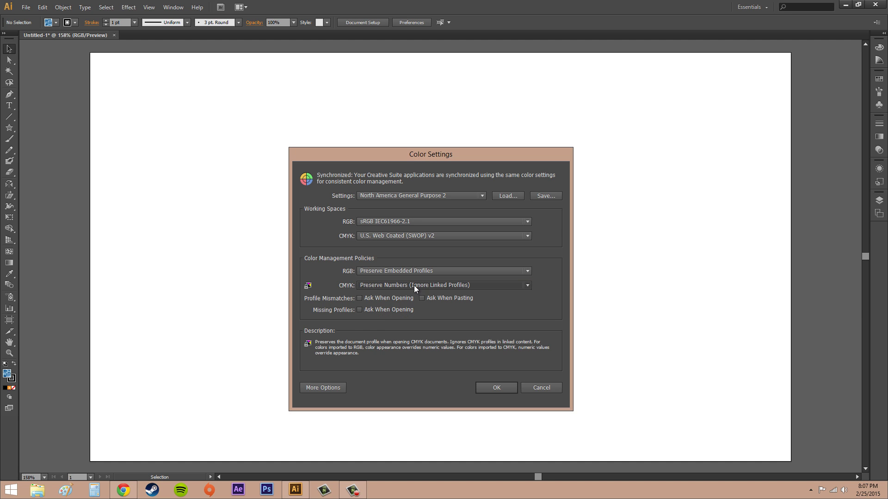
left_click(513, 287)
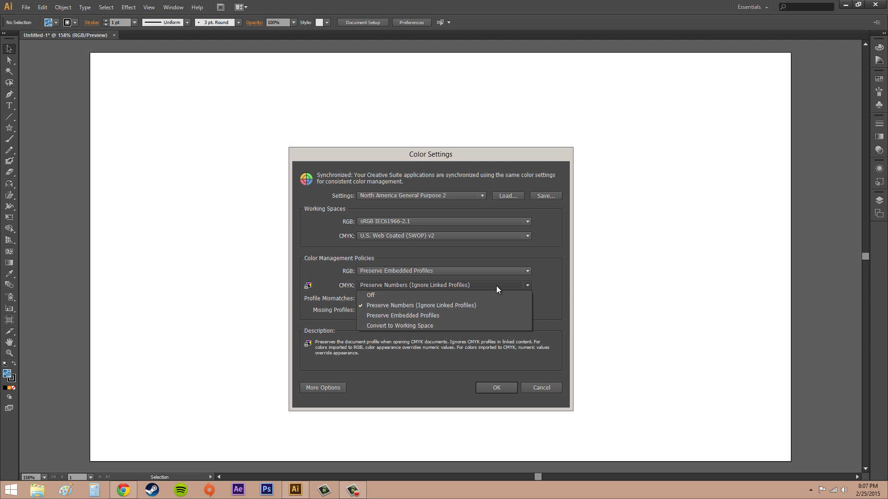
left_click(496, 285)
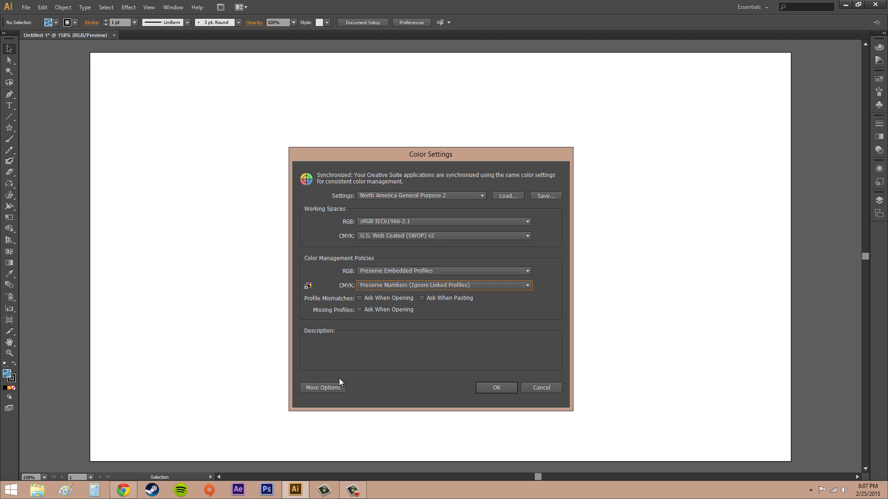
left_click(319, 389)
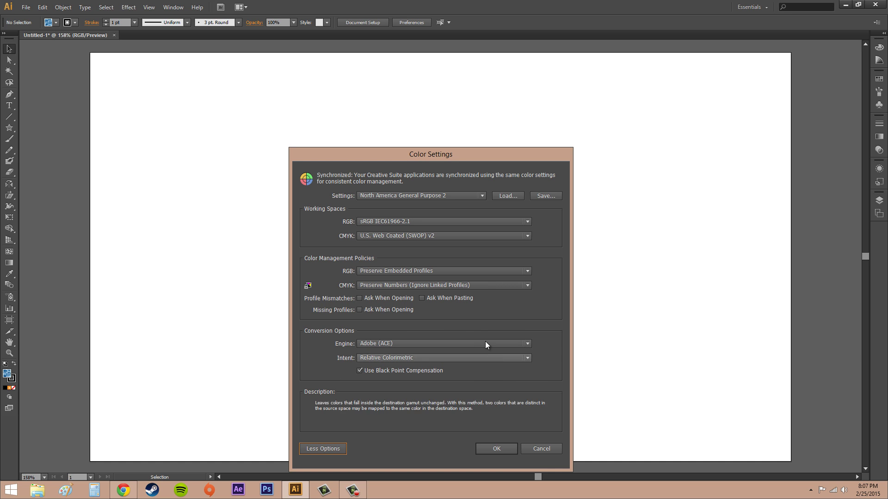
left_click(453, 341)
left_click(453, 341)
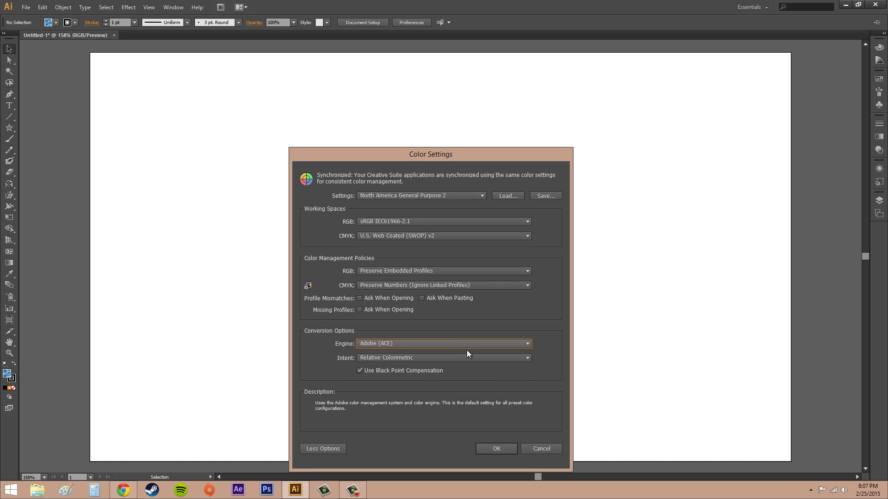
left_click(474, 359)
left_click(473, 359)
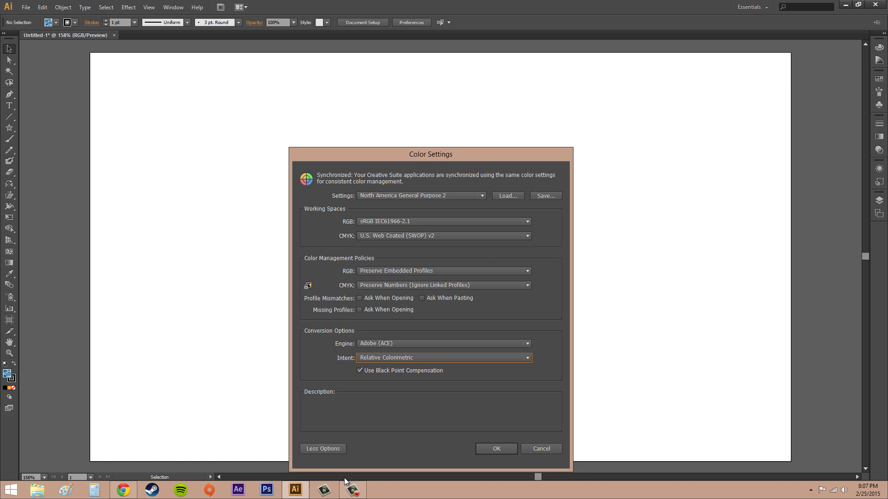
left_click(324, 449)
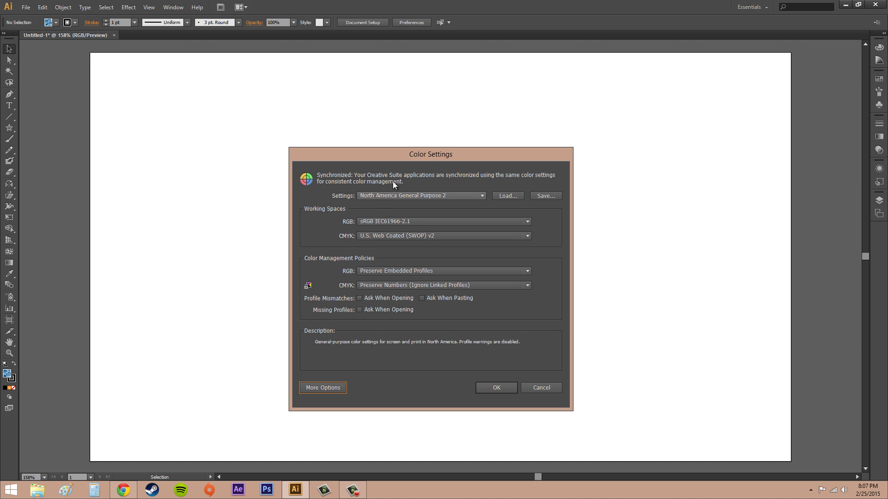
Step: Move the Color Settings dialog up and to the left
left_click_drag(430, 149, 390, 129)
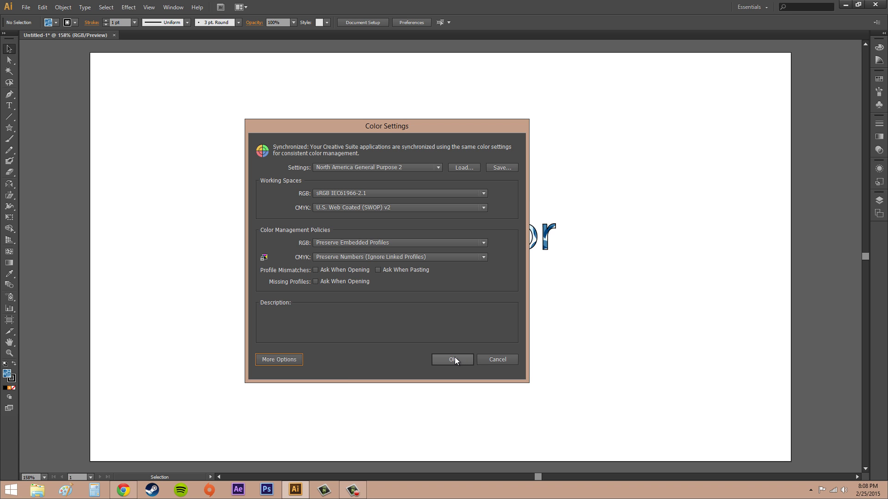
left_click(470, 359)
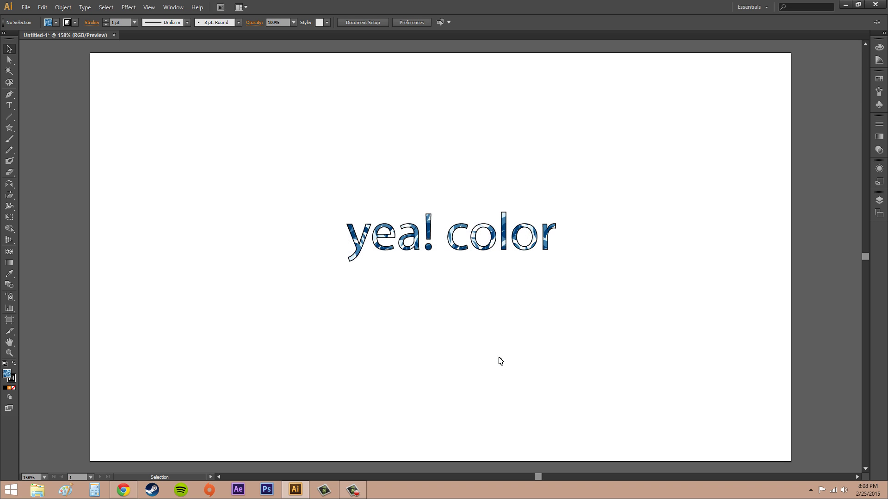